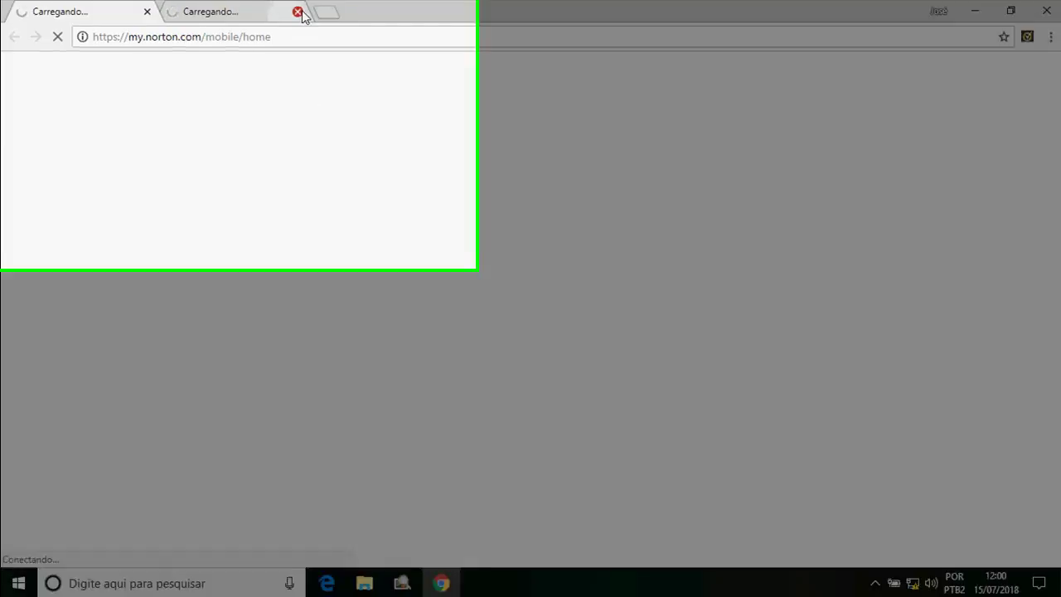
Close the second browser tab and load the router's login page at 192.168.0.1.
click(296, 12)
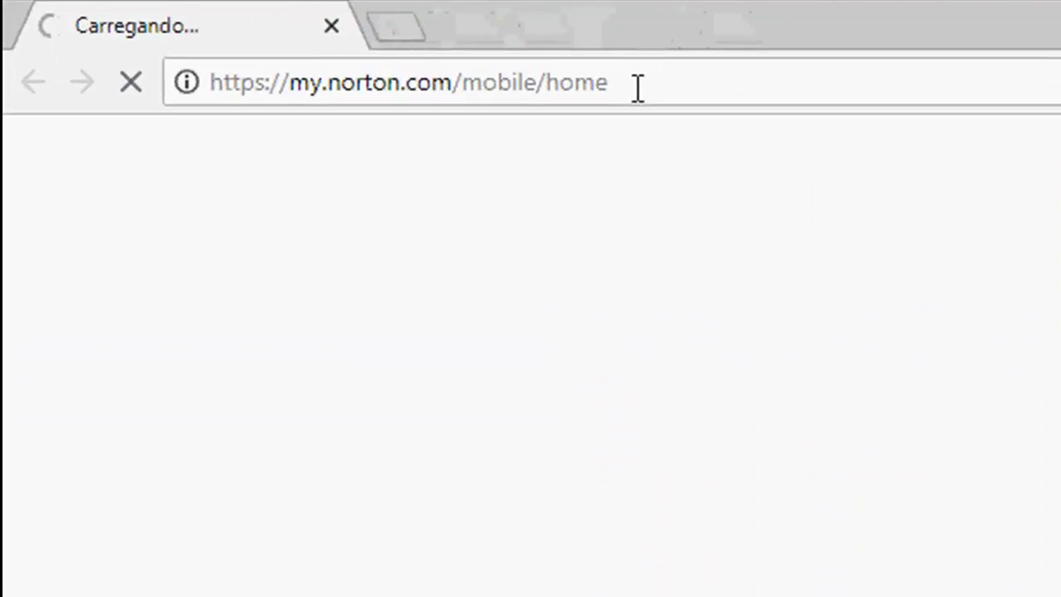
click(481, 68)
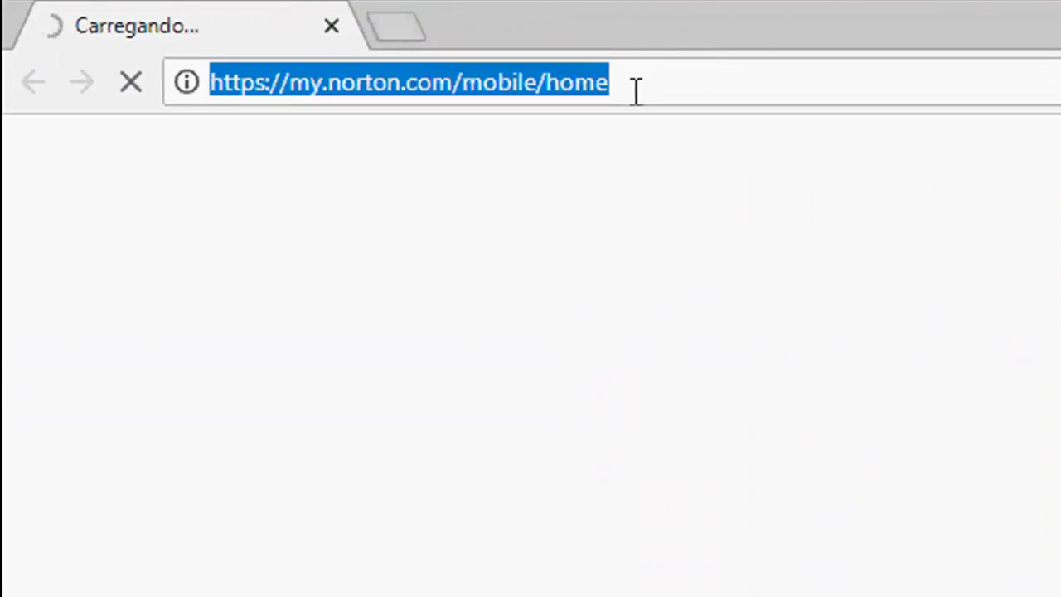
text(192.168.1.1)
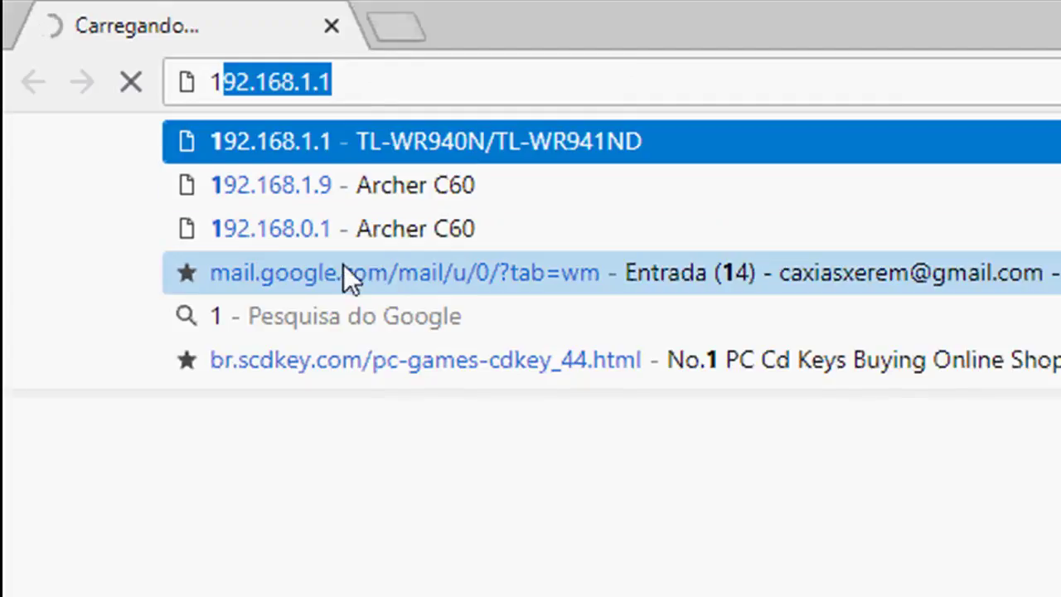
click(324, 240)
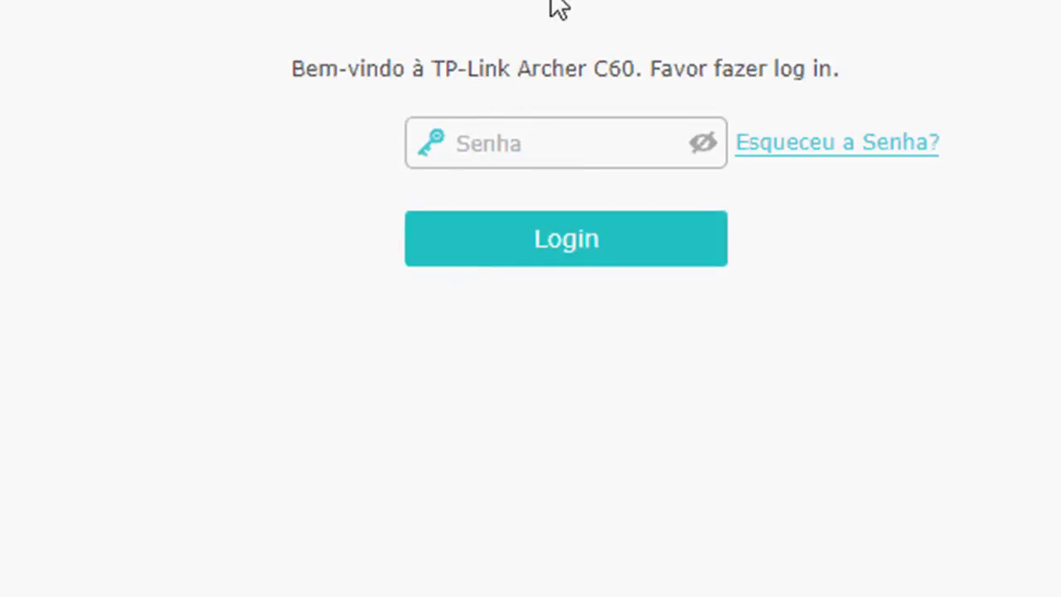
Enter the router's login password and log in to the Archer C60 administration page.
click(526, 143)
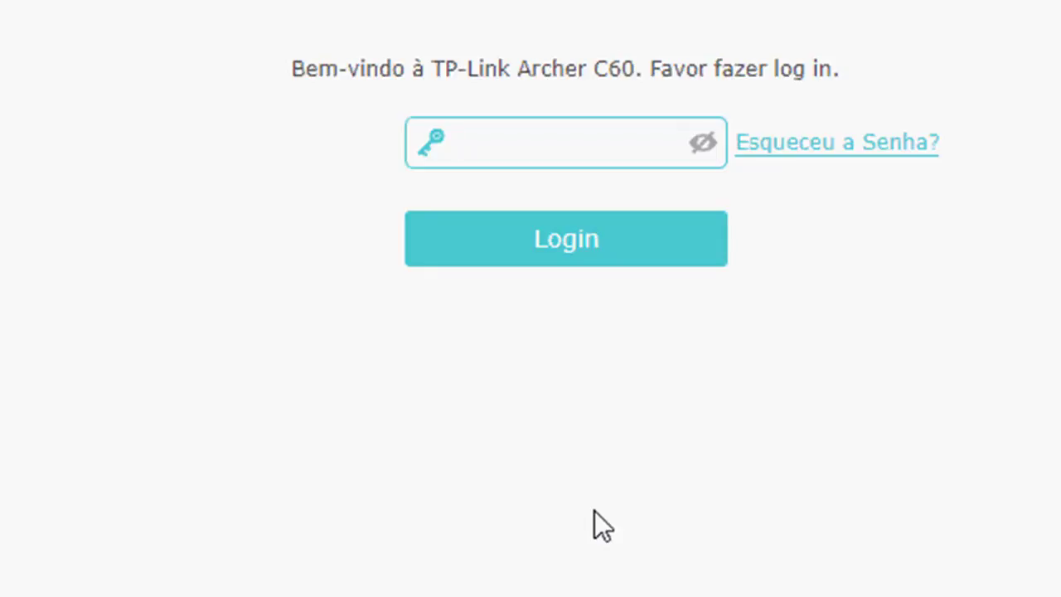
text(••••••••)
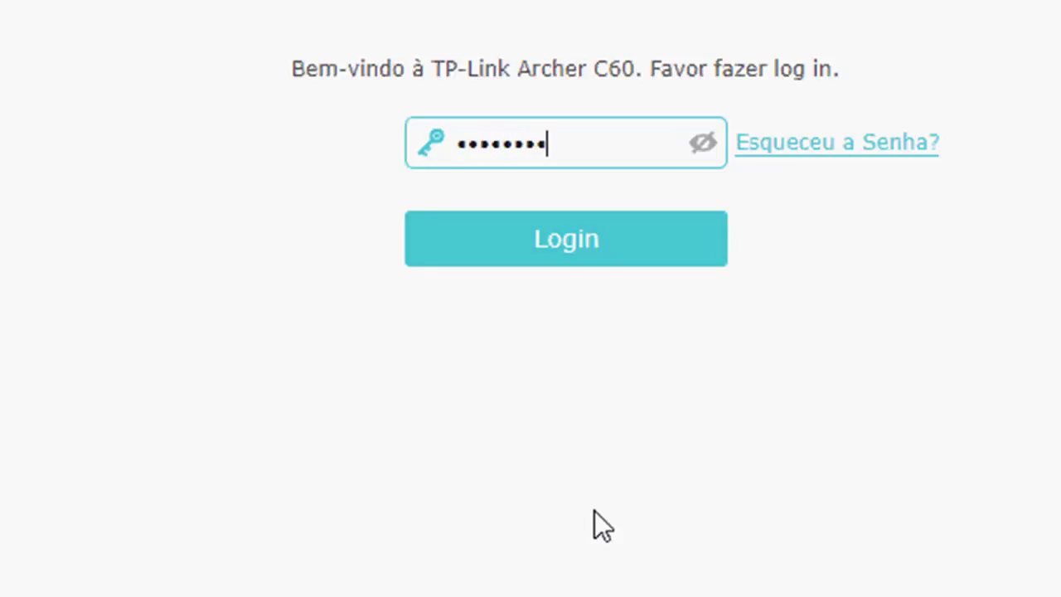
click(702, 144)
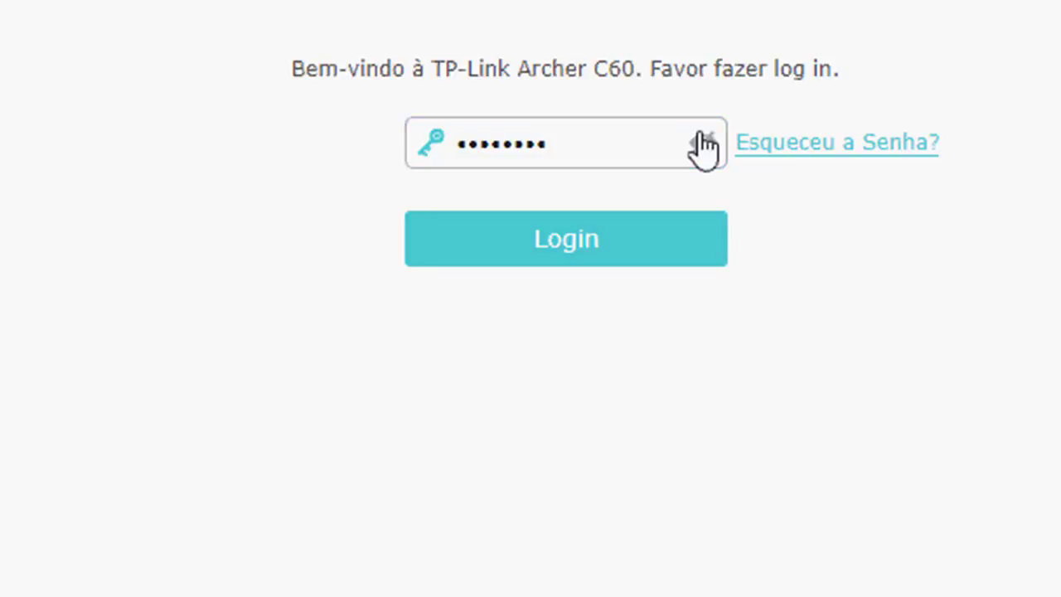
click(701, 144)
click(536, 252)
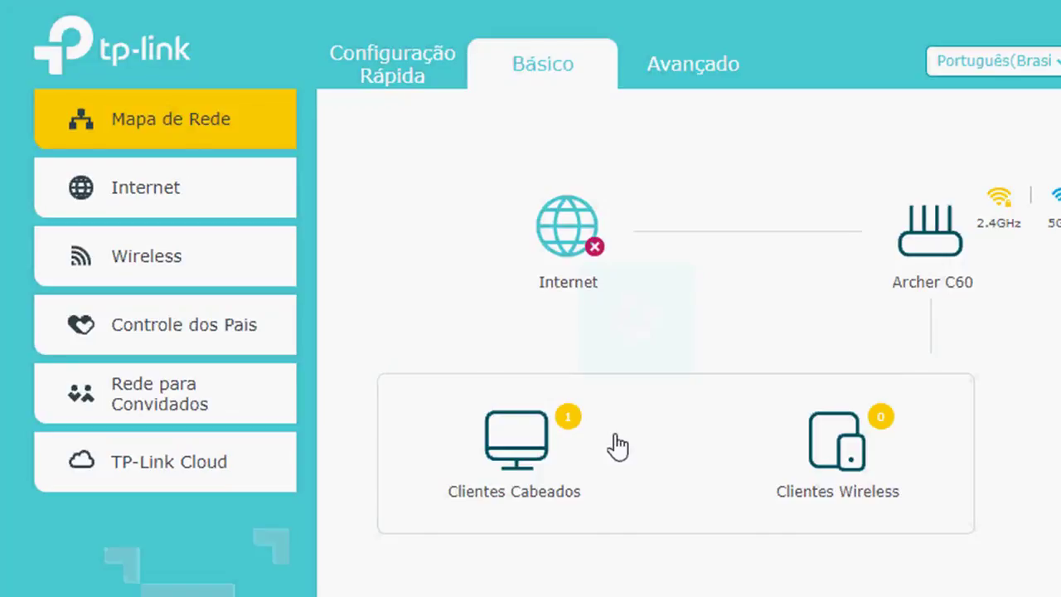
Open the Internet settings of the advanced network configuration and look through the IPv4 connection types without changing the selection.
click(707, 75)
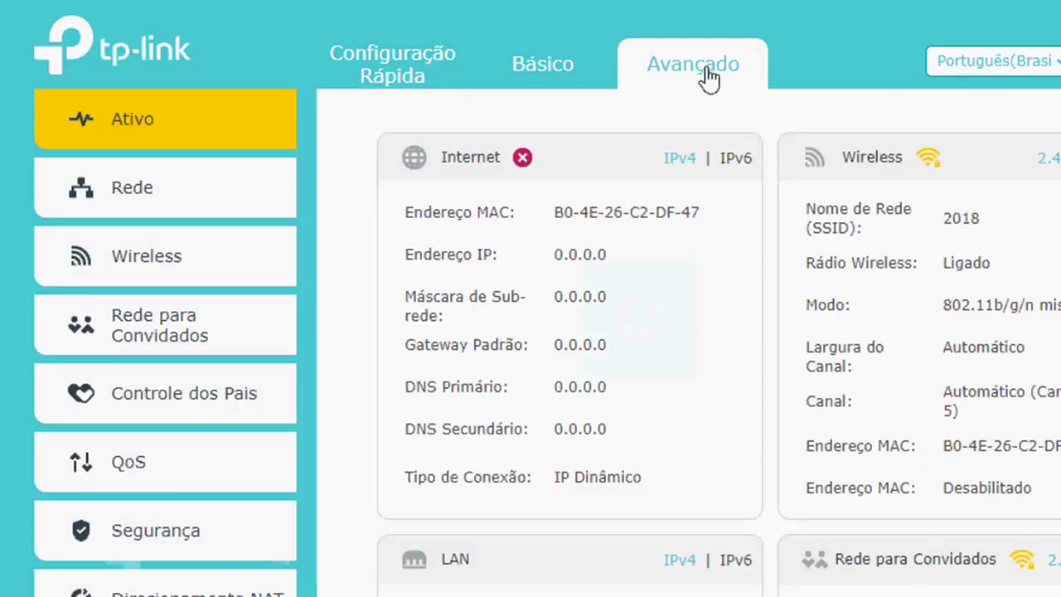
click(145, 206)
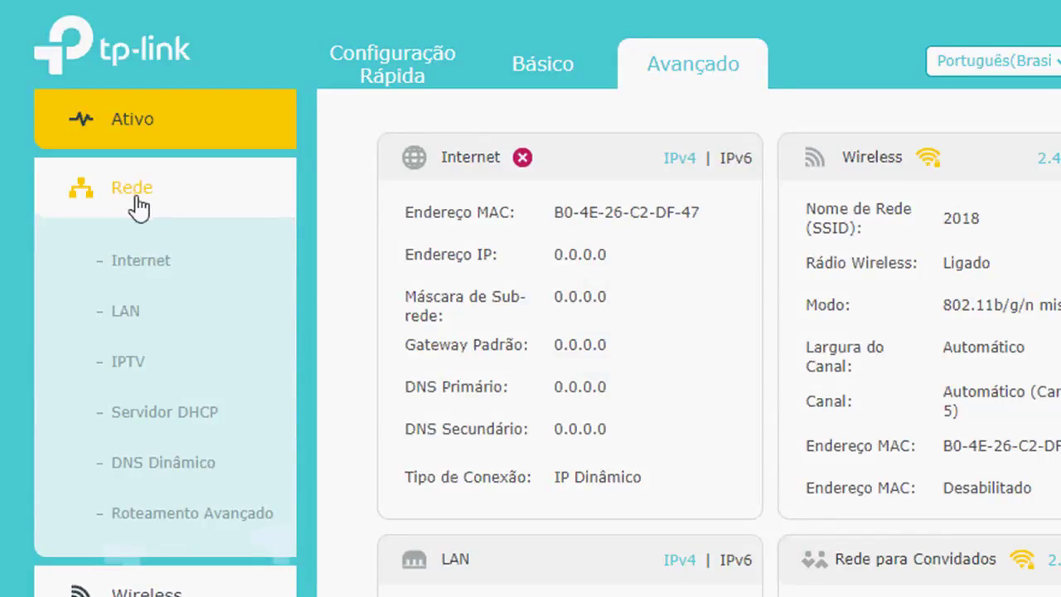
click(141, 276)
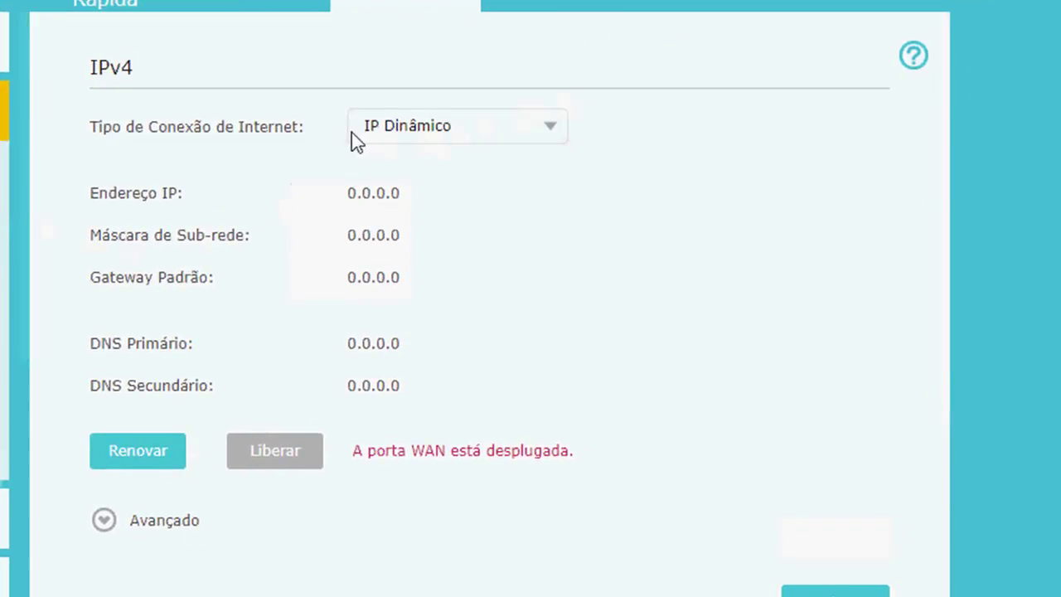
click(544, 142)
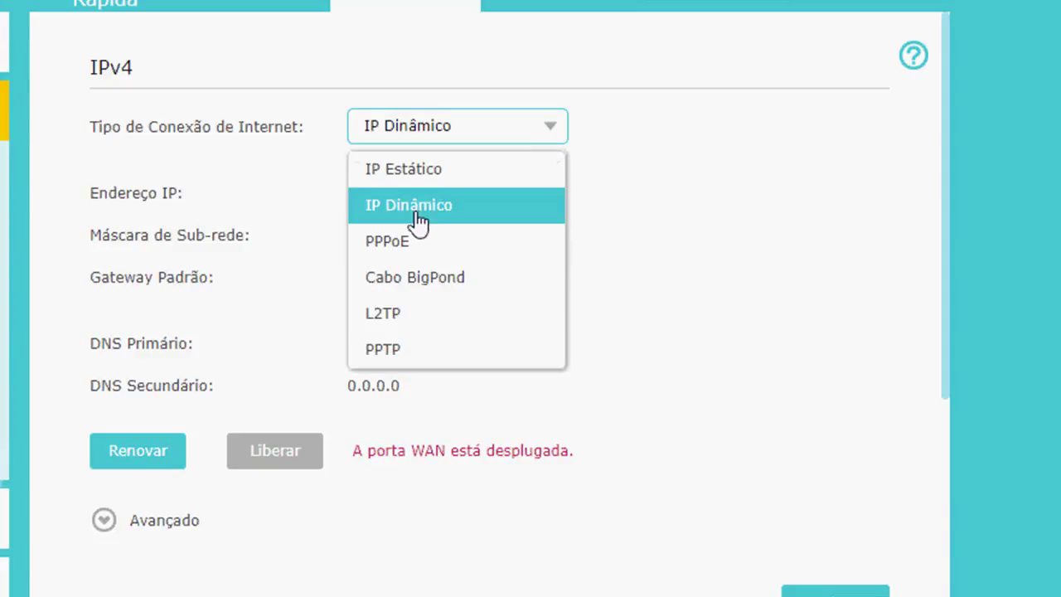
click(279, 58)
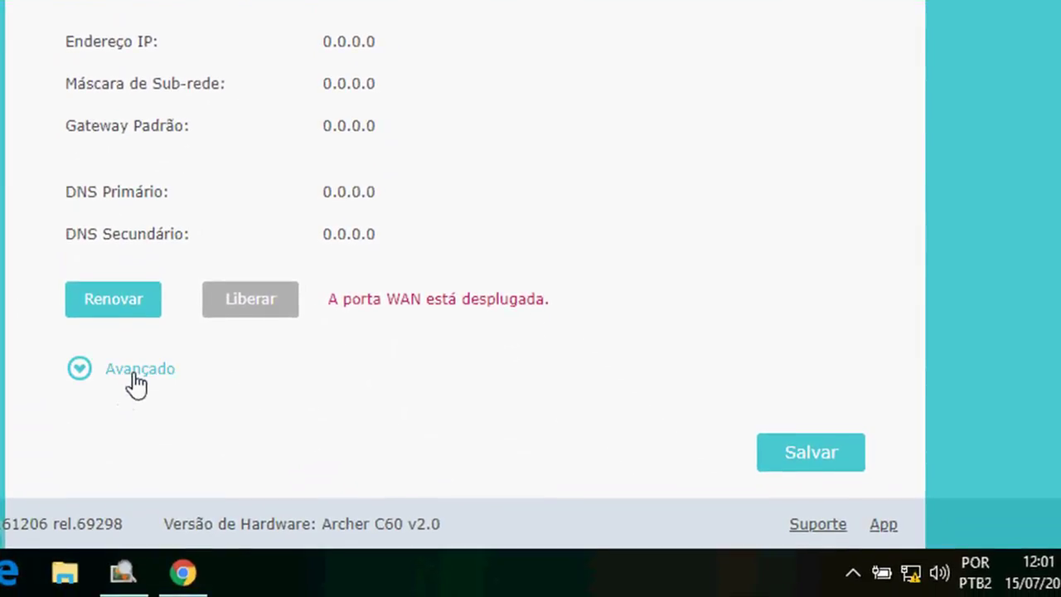
In the advanced IPv4 settings, use custom DNS addresses with 8.8.8.8 as primary and 8.8.4.4 as secondary, and save.
click(136, 380)
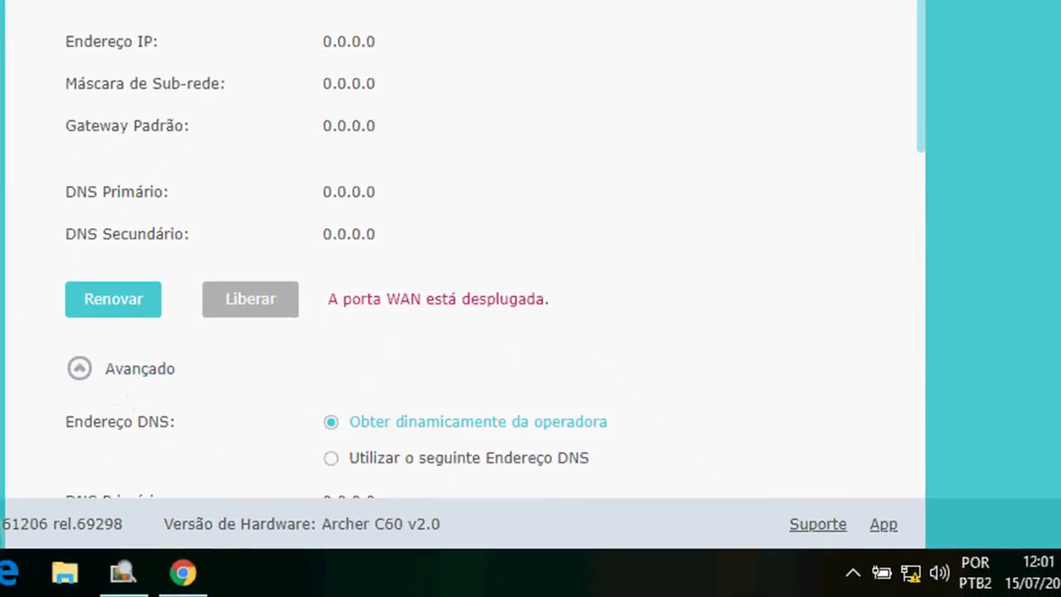
drag(921, 120, 936, 290)
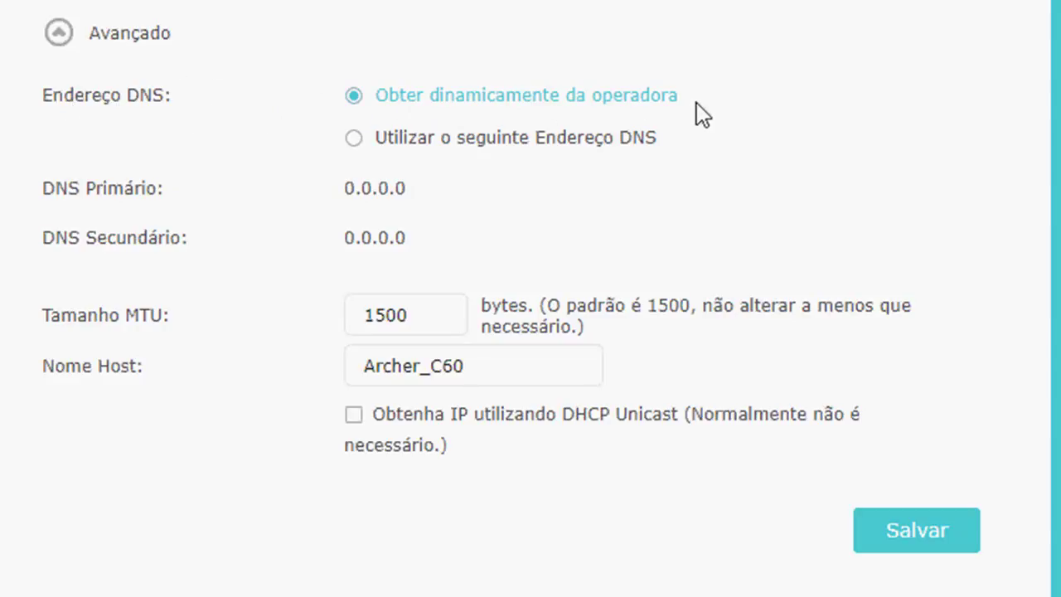
click(353, 142)
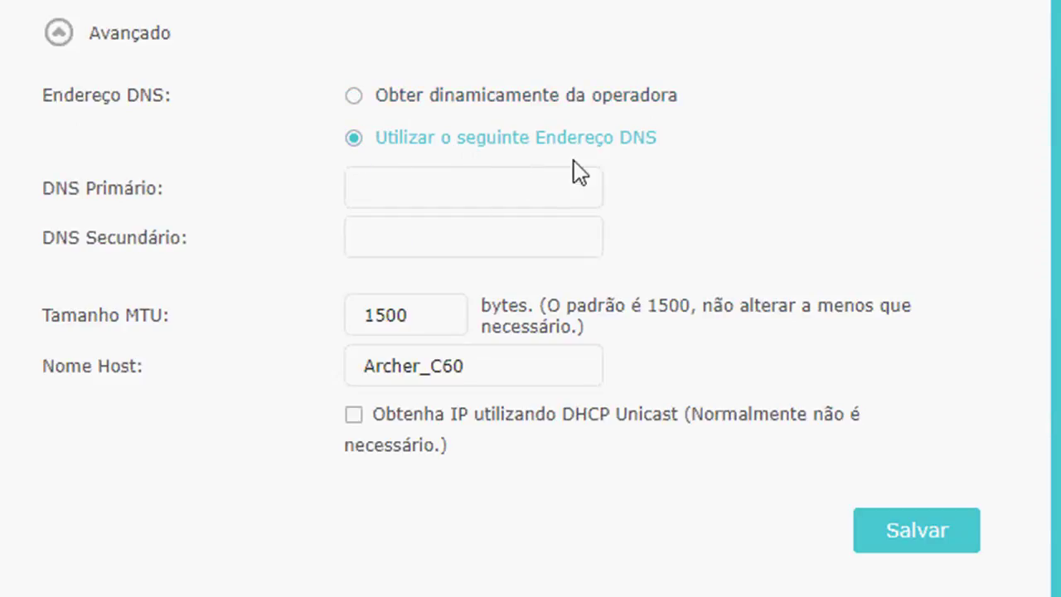
click(433, 194)
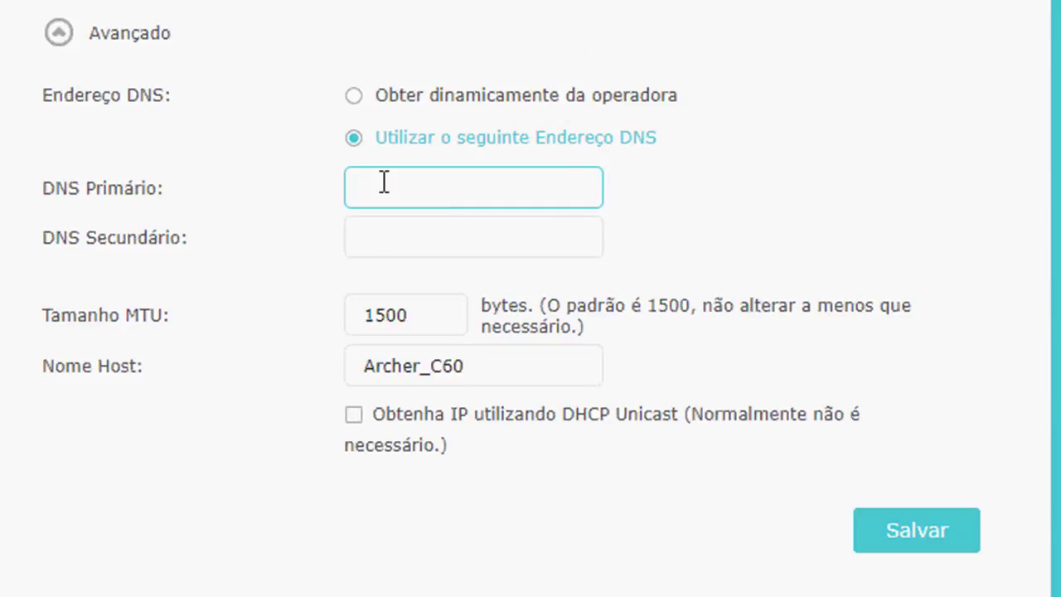
text(8.8.8.8)
click(416, 233)
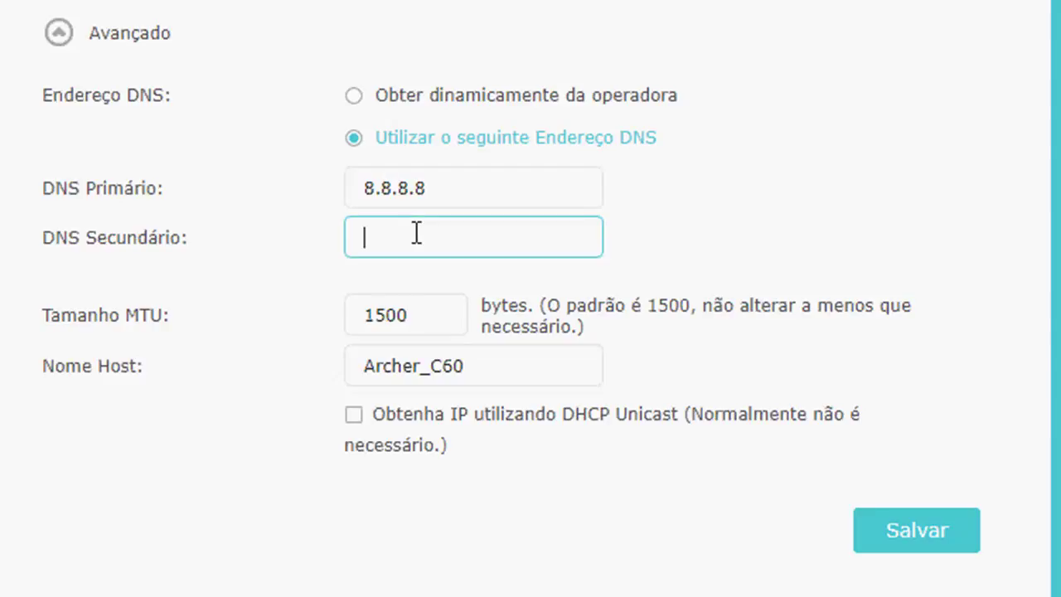
text(8.8.4.4)
click(927, 530)
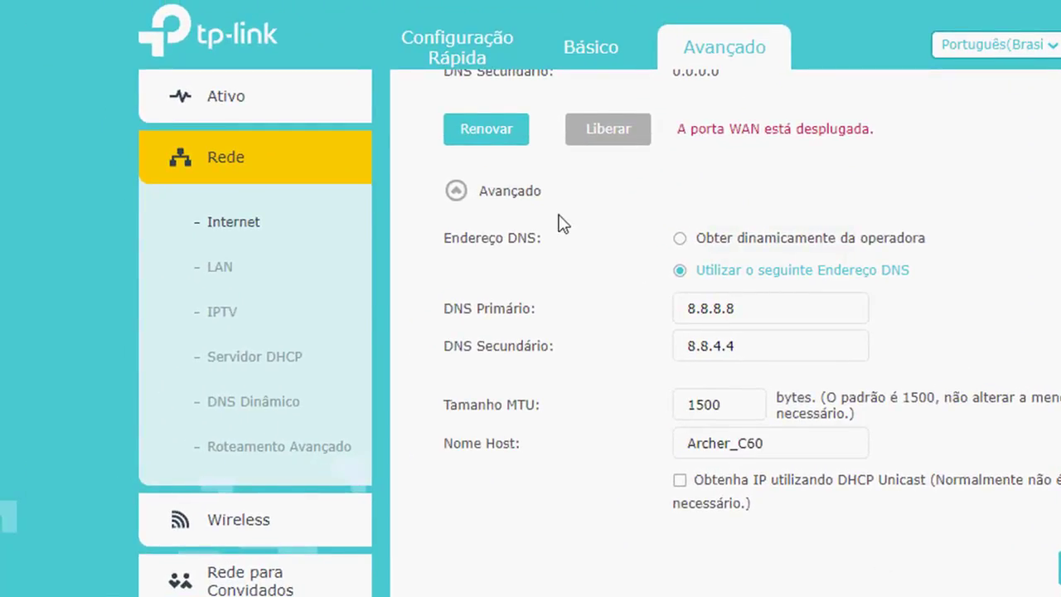
Open the DHCP server settings of the router's network configuration.
click(275, 363)
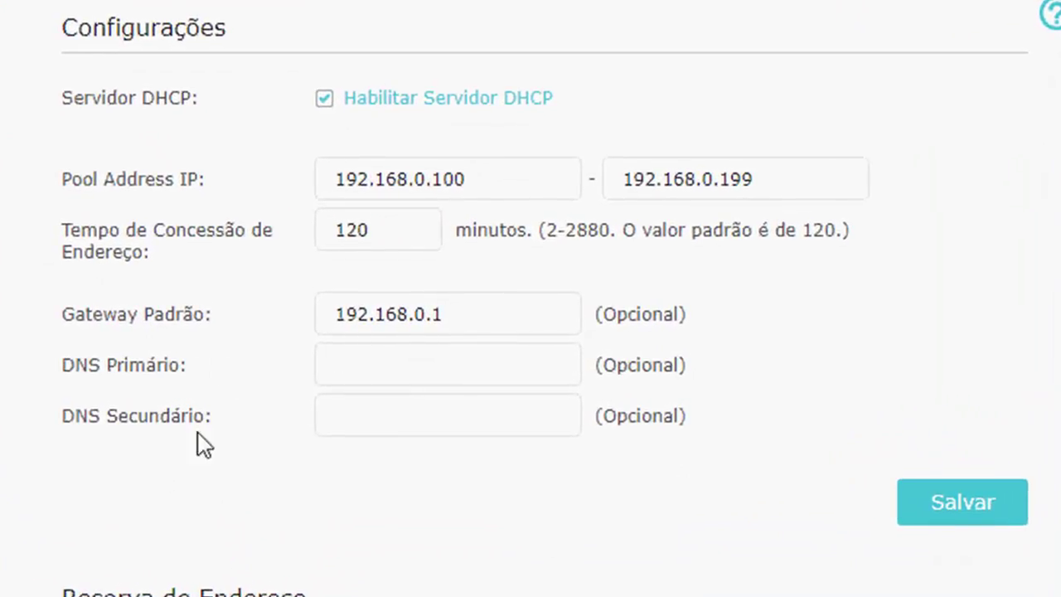
Fill the DHCP server's DNS fields with the suggested addresses 208.67.220.220 as primary and 208.67.222.222 as secondary.
click(341, 363)
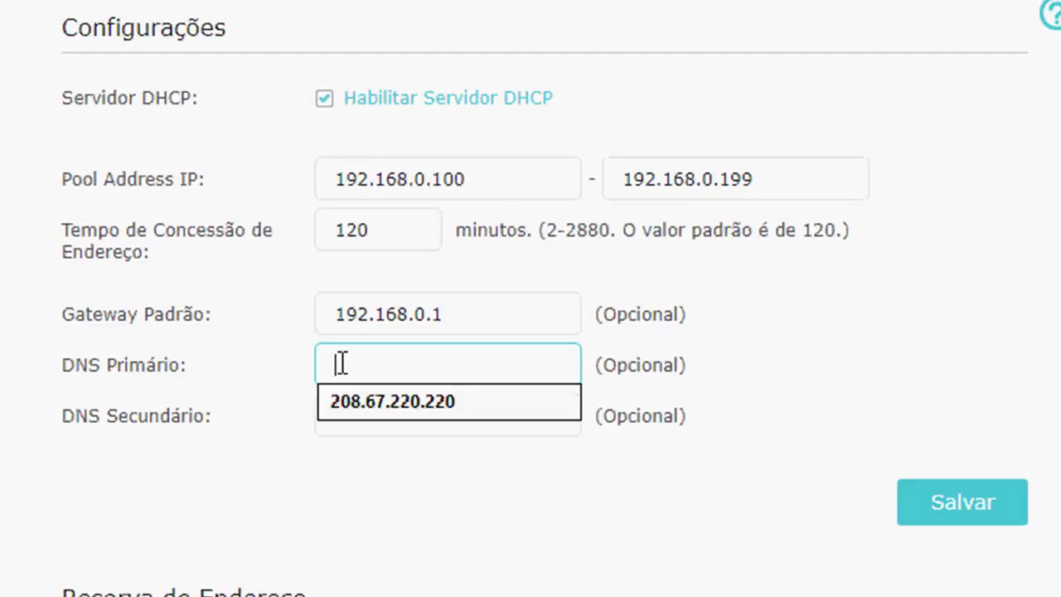
click(398, 406)
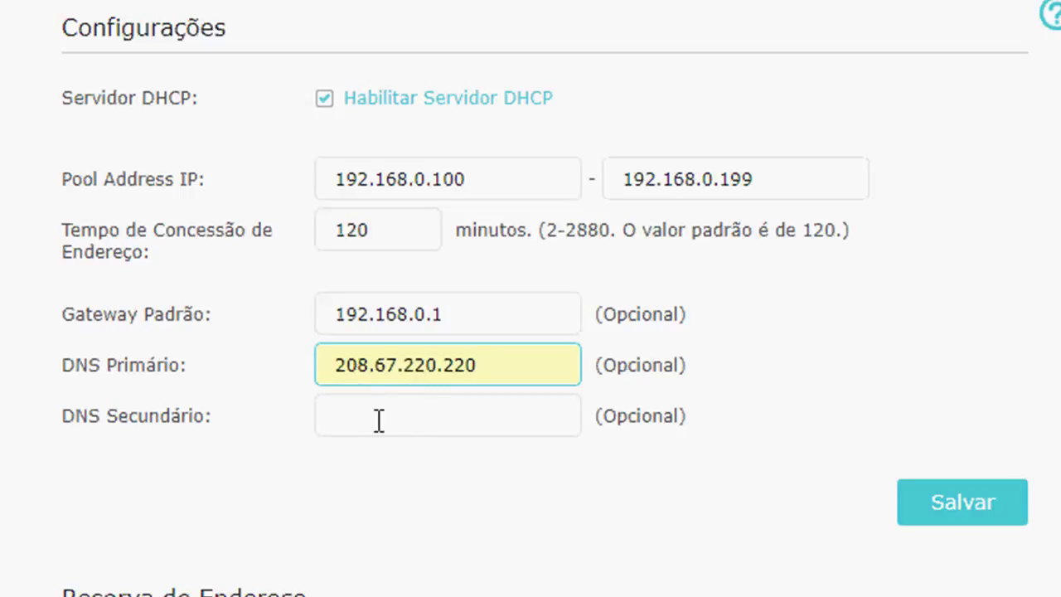
click(374, 420)
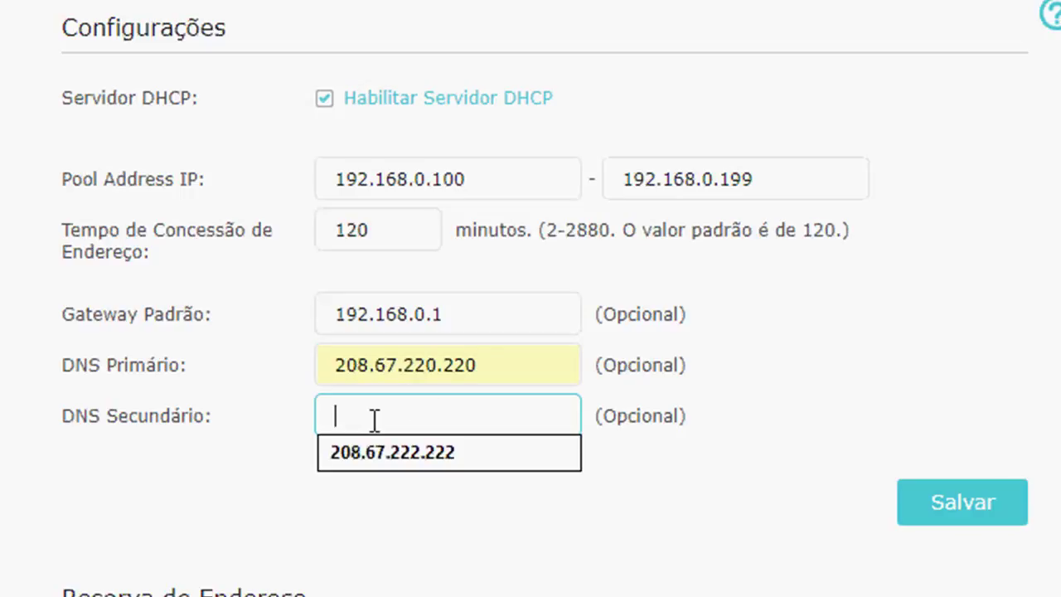
click(379, 462)
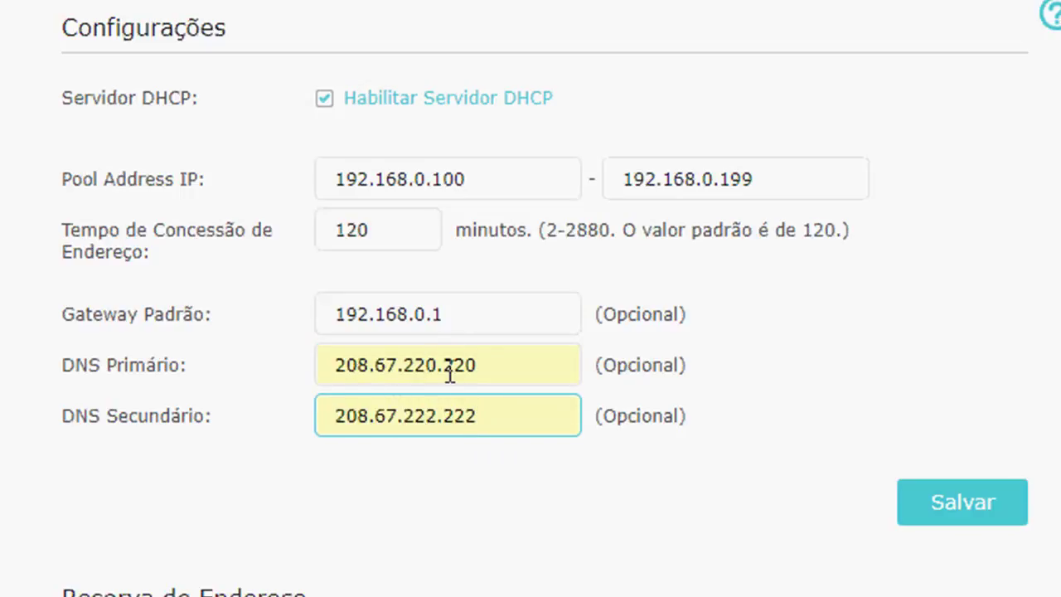
Set the DHCP server's primary DNS to 8.8.8.8.
click(501, 364)
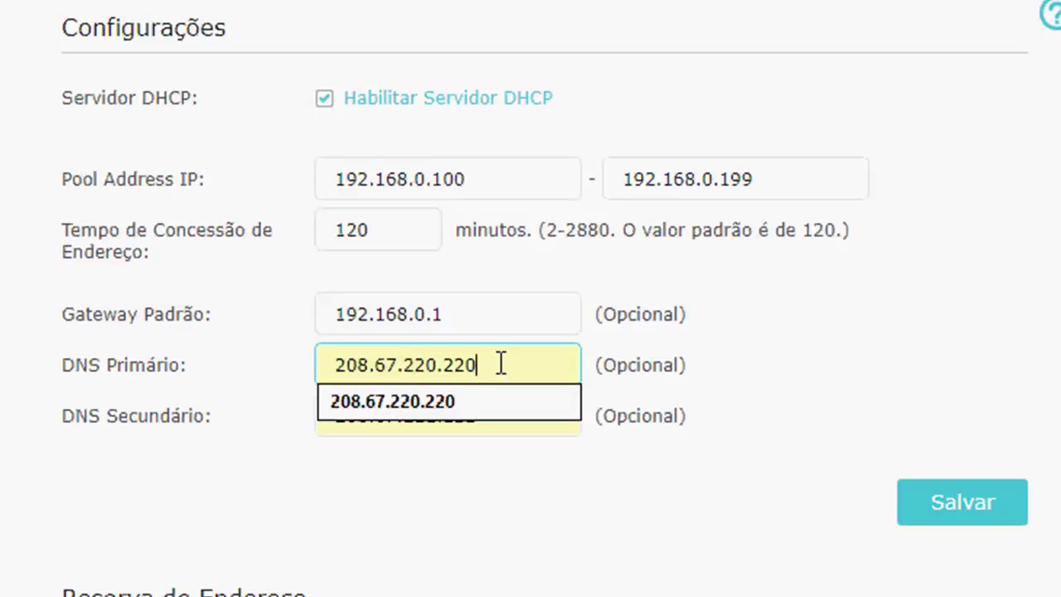
key(BackSpace)
key(BackSpace)
key(BackSpace)
key(BackSpace)
key(BackSpace)
key(BackSpace)
key(BackSpace)
key(BackSpace)
key(BackSpace)
key(BackSpace)
key(BackSpace)
key(BackSpace)
key(BackSpace)
key(BackSpace)
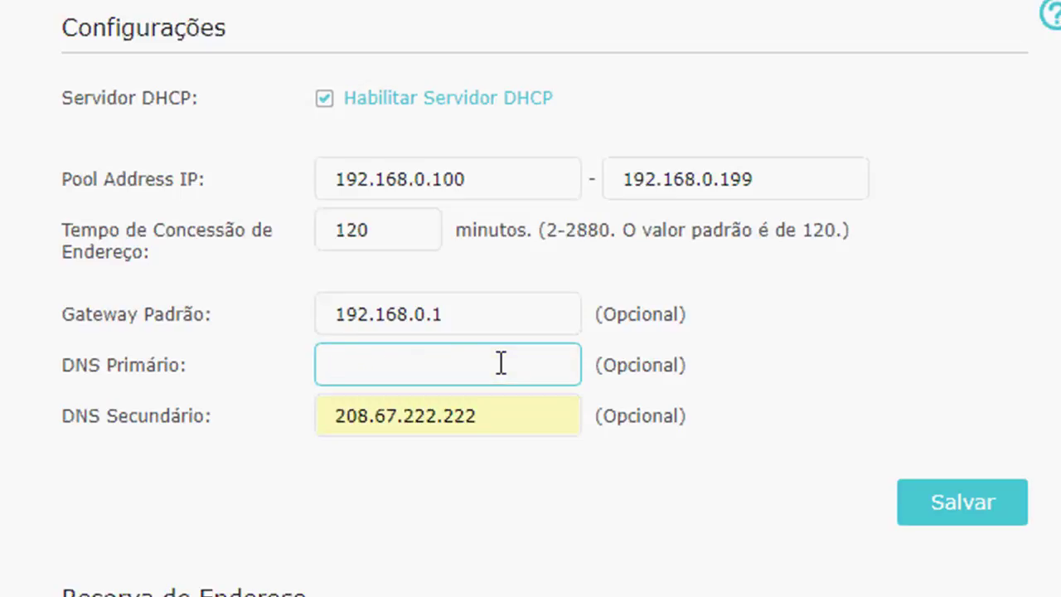
text(8.8.8.8)
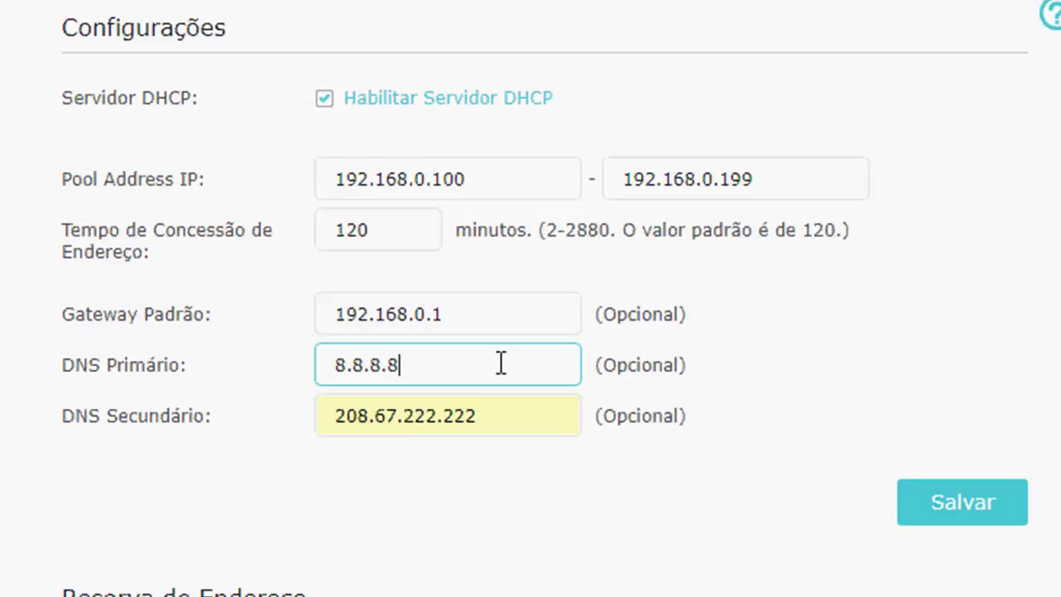
click(377, 512)
Set the DHCP server's secondary DNS to 8.8.4.4 and save the DHCP settings.
click(522, 415)
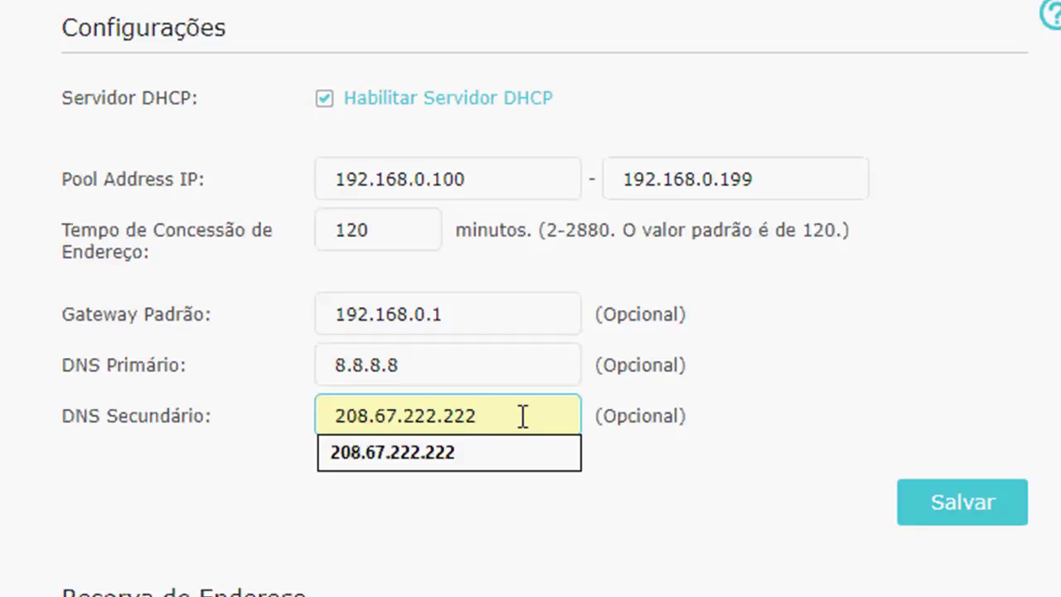
key(BackSpace)
key(BackSpace)
key(BackSpace)
key(BackSpace)
key(BackSpace)
key(BackSpace)
key(BackSpace)
key(BackSpace)
key(BackSpace)
key(BackSpace)
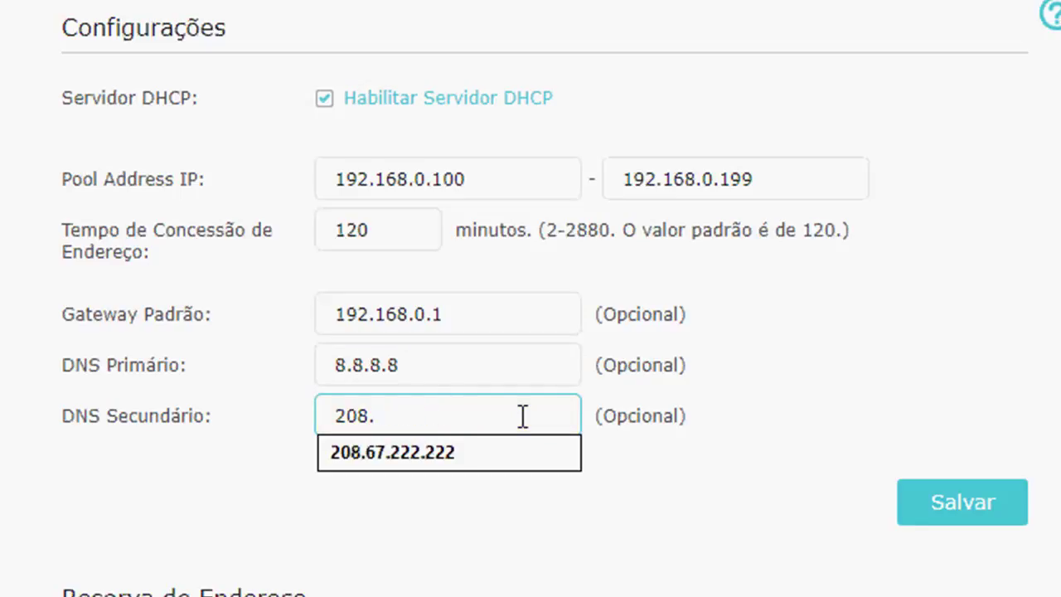
key(BackSpace)
key(BackSpace)
key(BackSpace)
key(BackSpace)
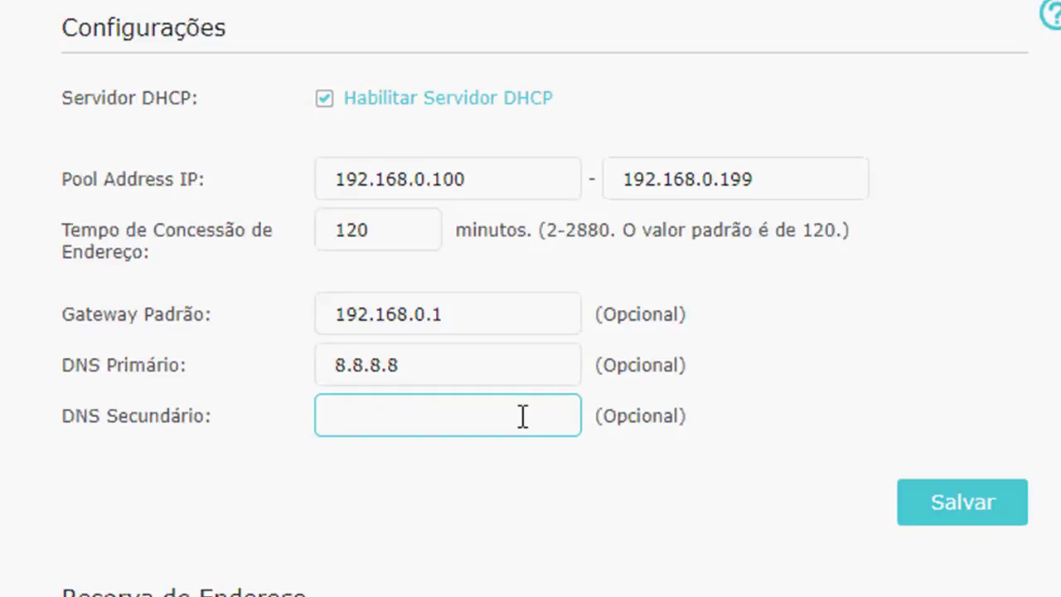
text(8)
text(.8.4.4)
click(955, 504)
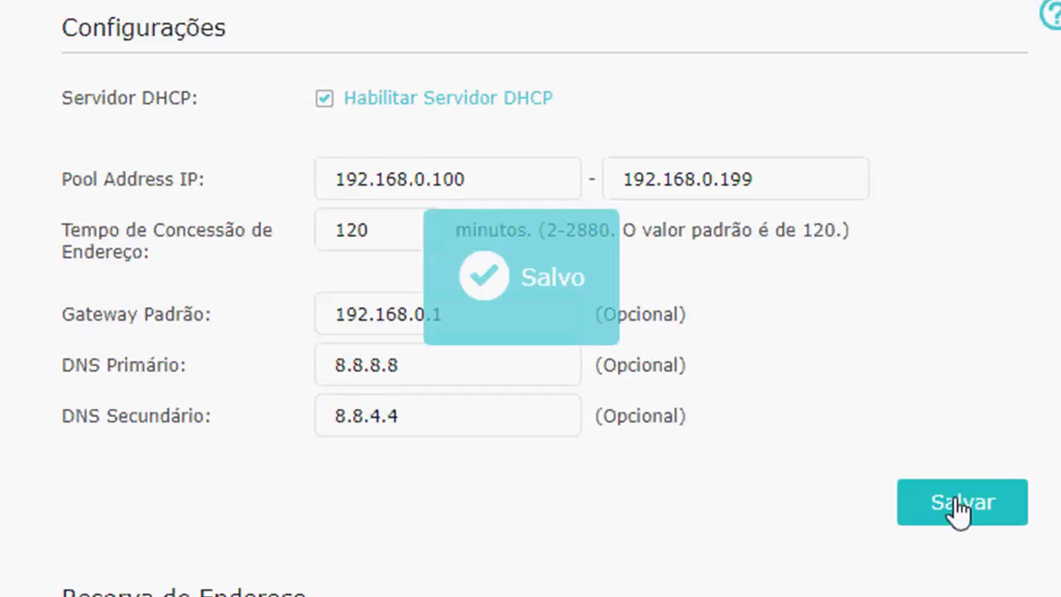